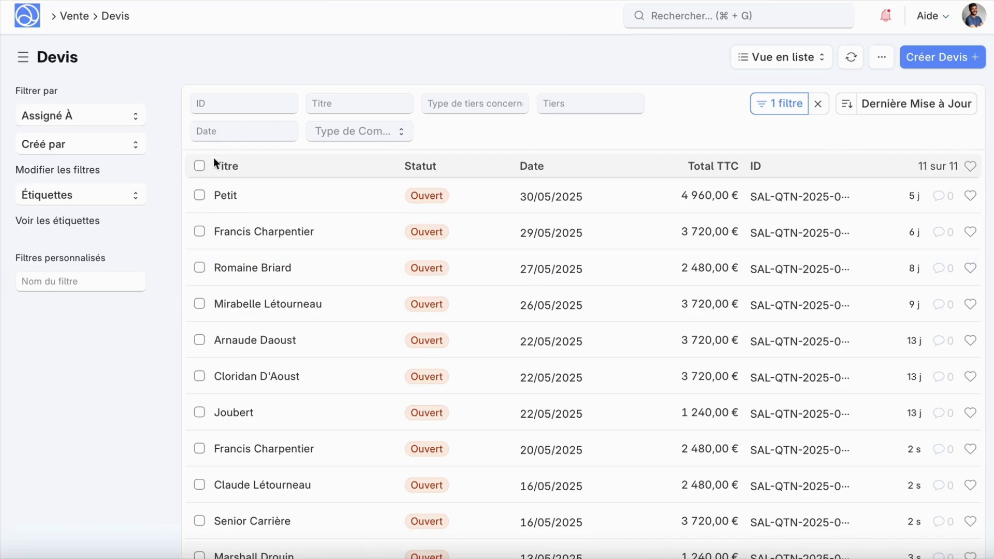
- Open the quotation dated 30/05/2025 and look through its print preview
click(225, 197)
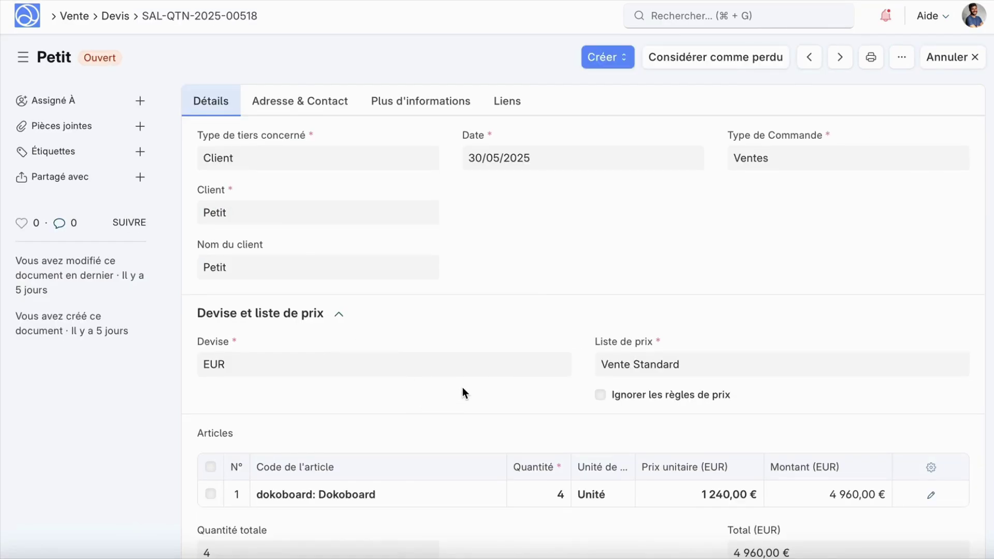
click(871, 58)
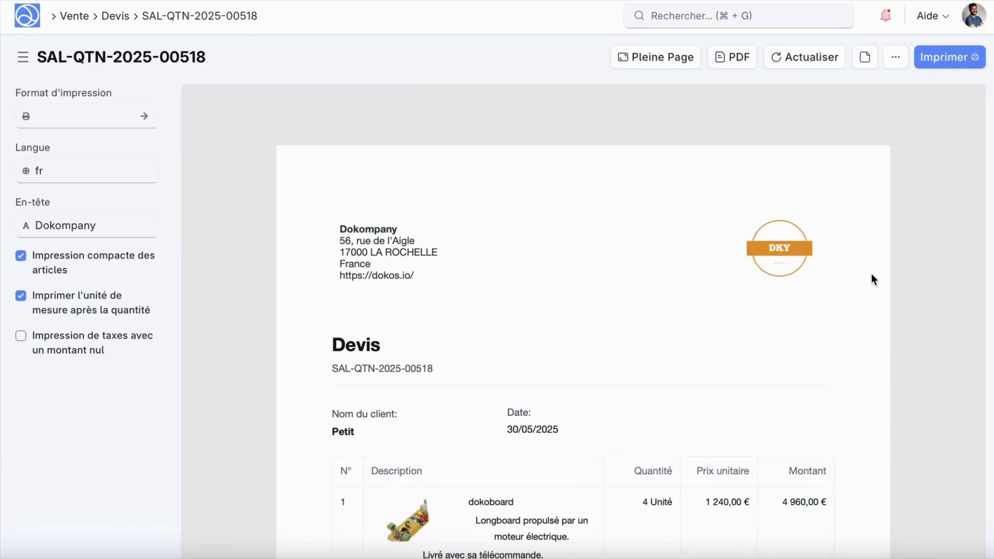
scroll(874, 279, down, 5)
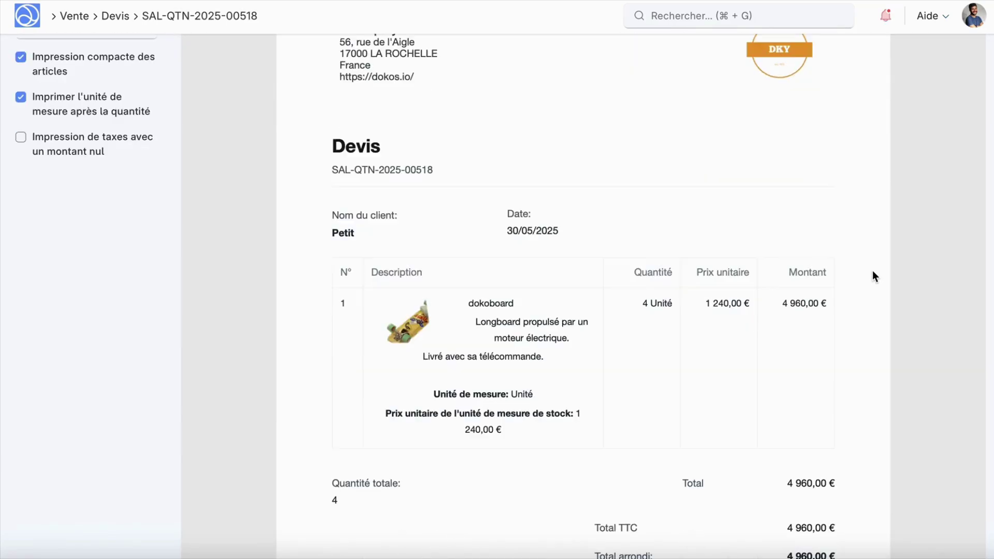
scroll(872, 269, up, 5)
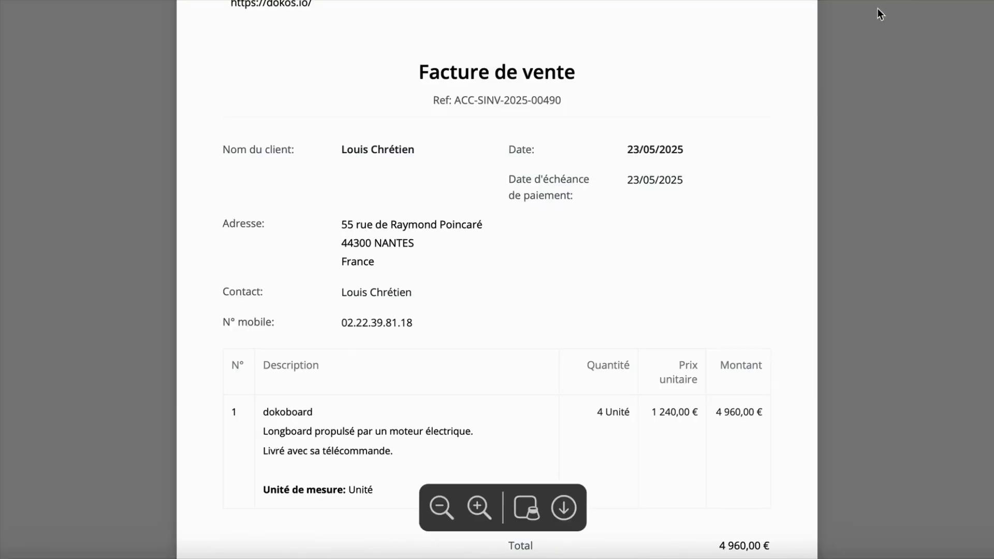
scroll(890, 176, up, 4)
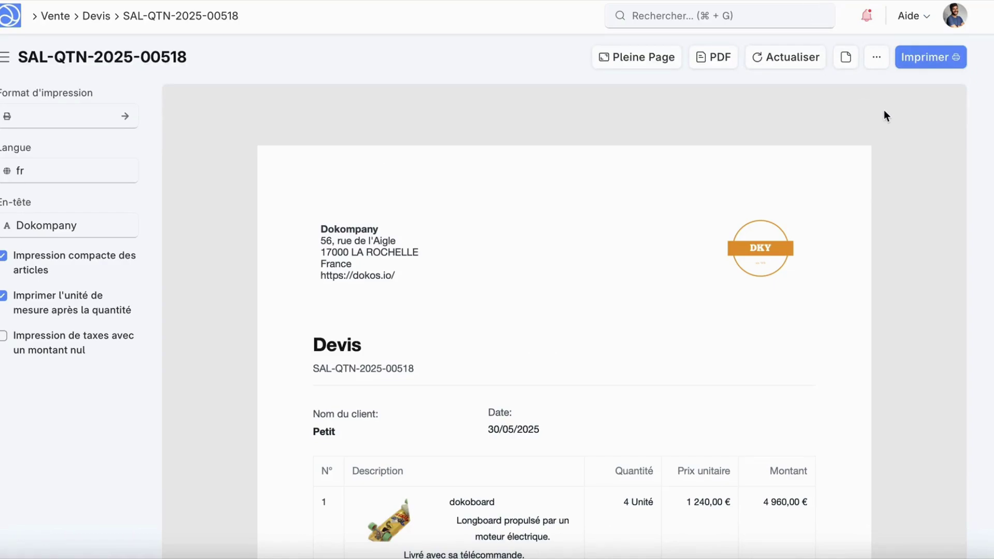
- Open the print format customization from the quotation's print preview
click(877, 59)
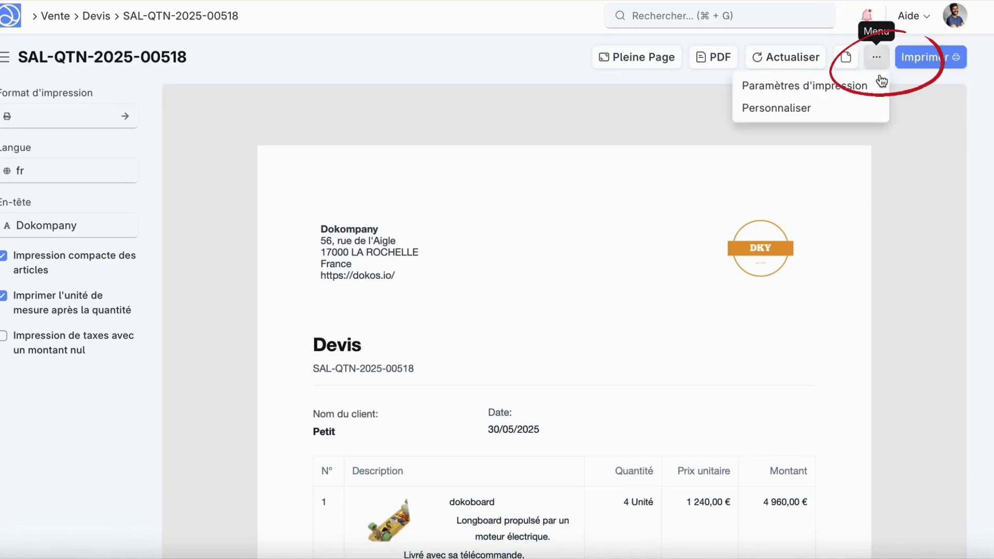
click(813, 111)
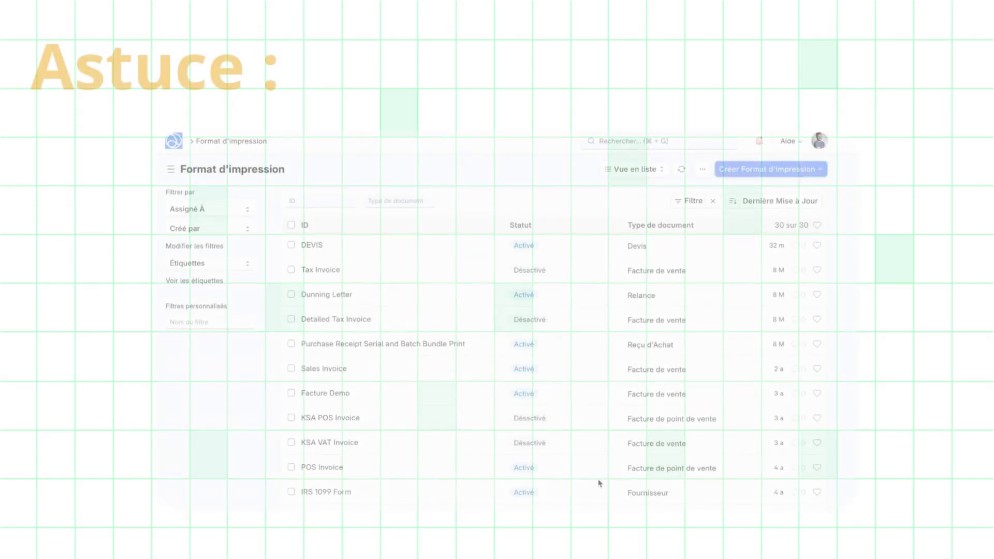
- Open the existing Sales Invoice print format in the print format list and duplicate it
click(325, 369)
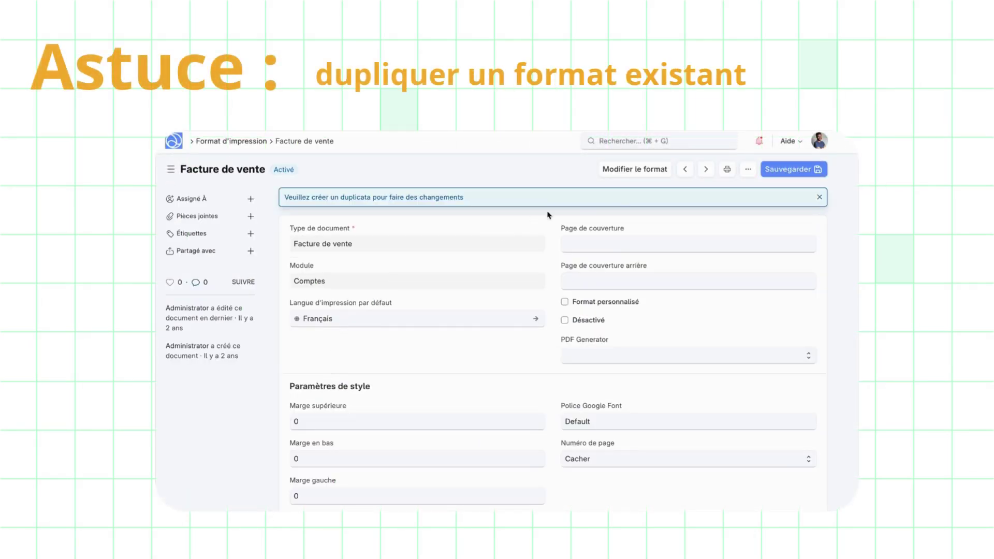
click(748, 170)
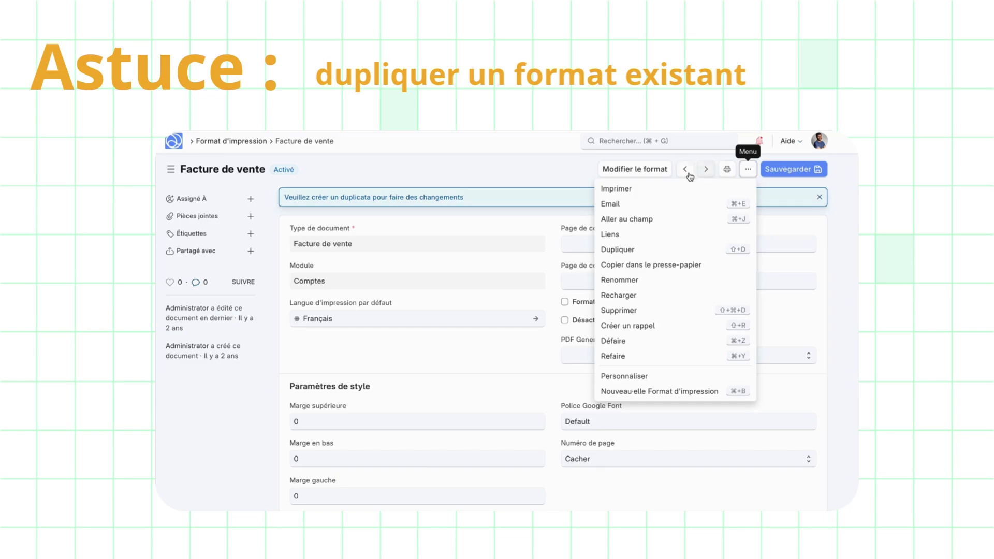
click(636, 249)
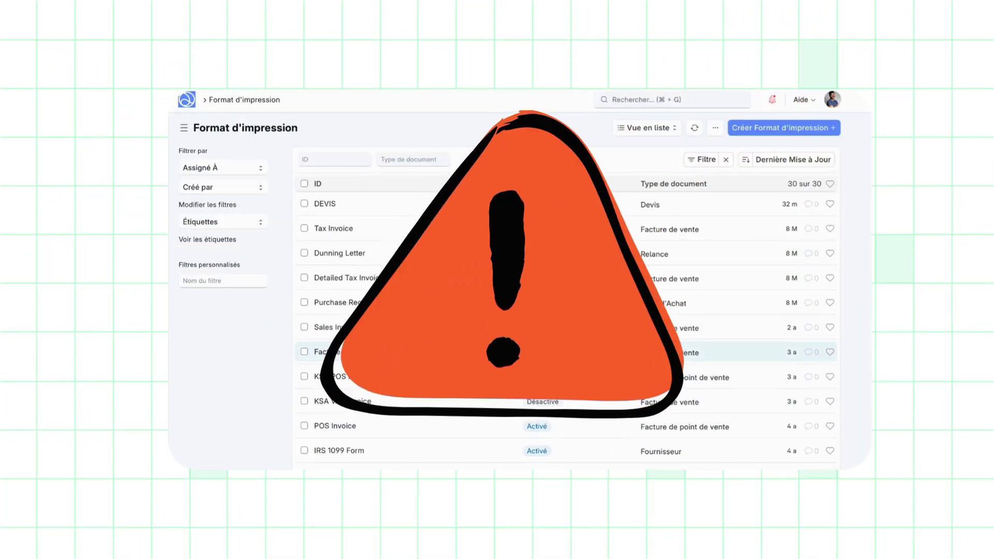
click(497, 352)
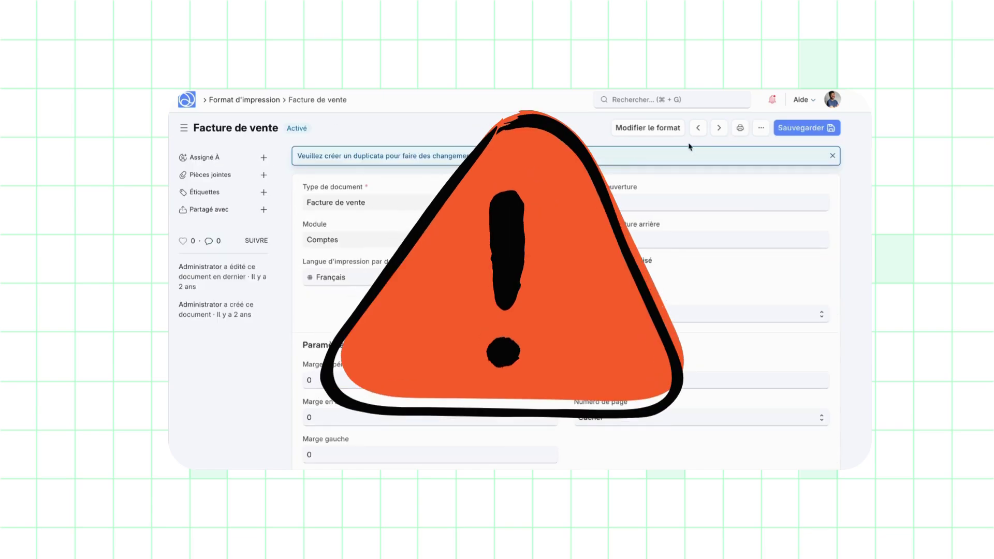
click(761, 127)
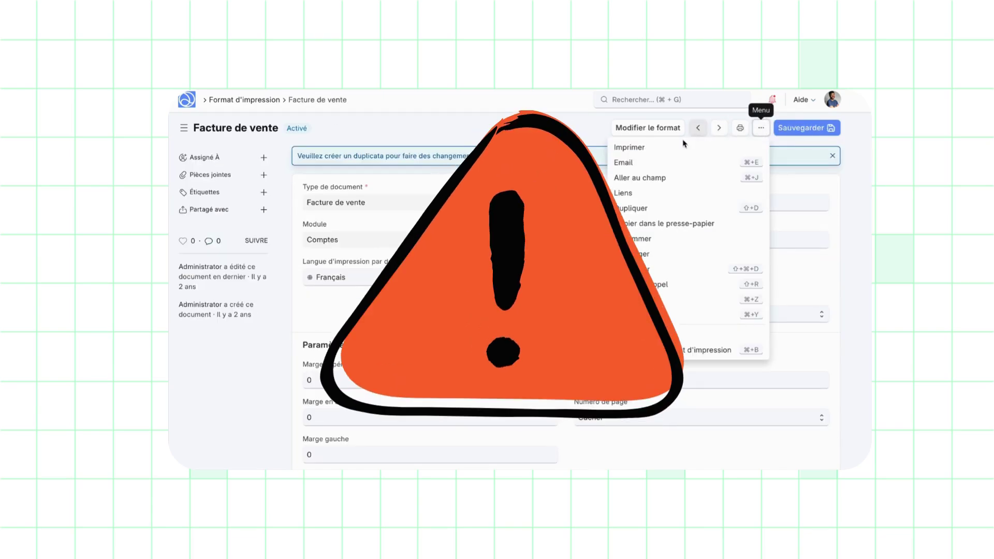
click(673, 208)
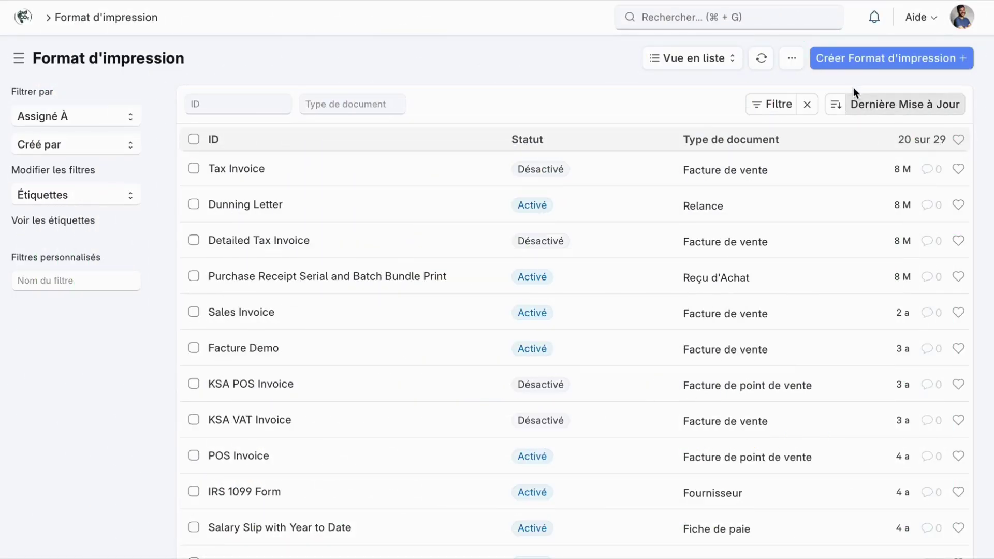
- Create and save a new print format named DEVIS DOKOS for the document type Devis
click(864, 69)
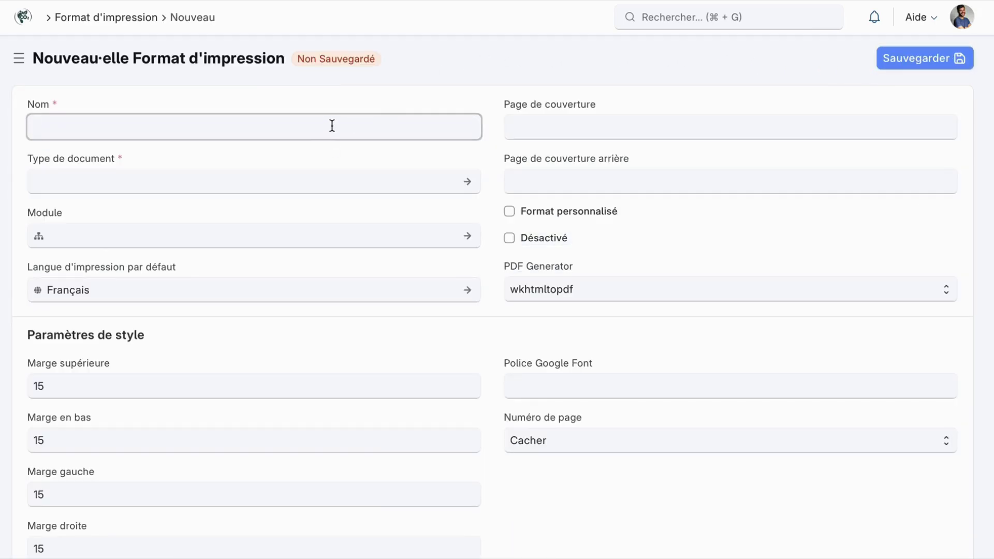
click(241, 182)
click(158, 259)
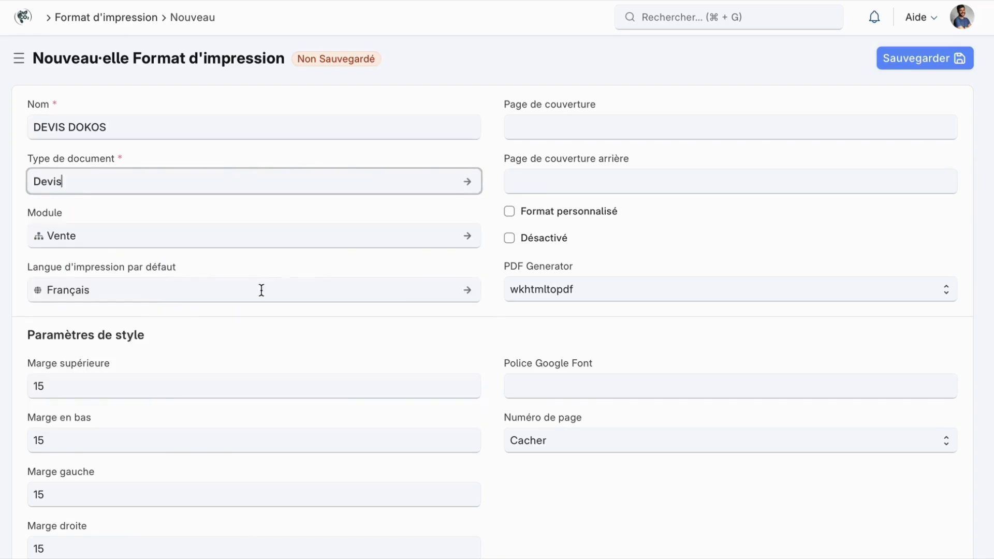
click(915, 59)
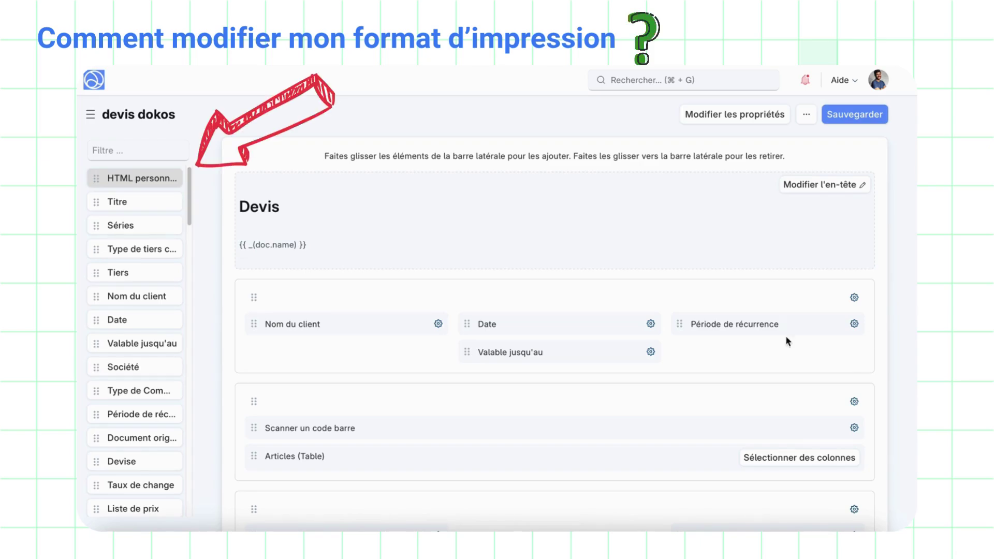
- Examine the available fields, header area and sections of the devis dokos print format layout
scroll(135, 342, down, 10)
scroll(139, 333, up, 10)
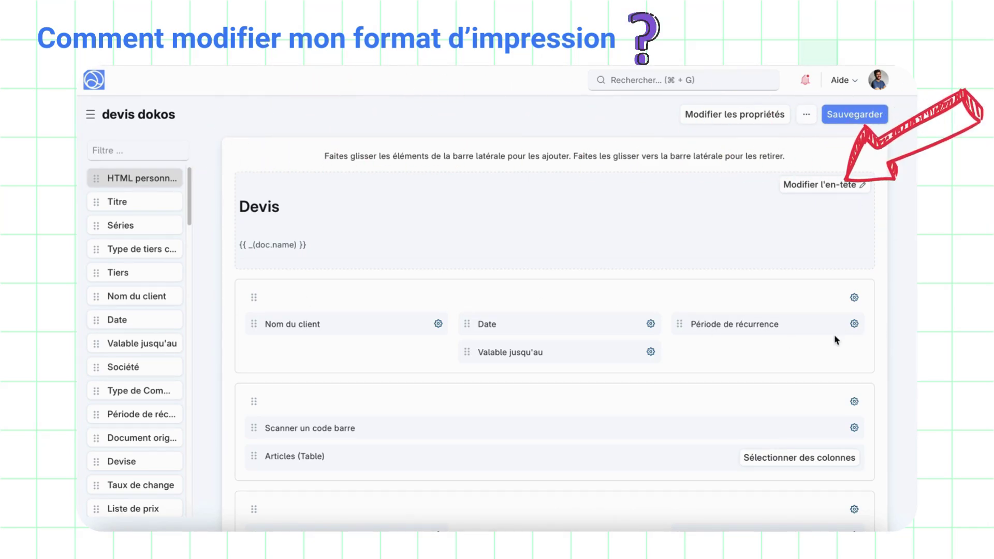
scroll(834, 335, down, 4)
scroll(835, 334, up, 4)
scroll(835, 338, down, 3)
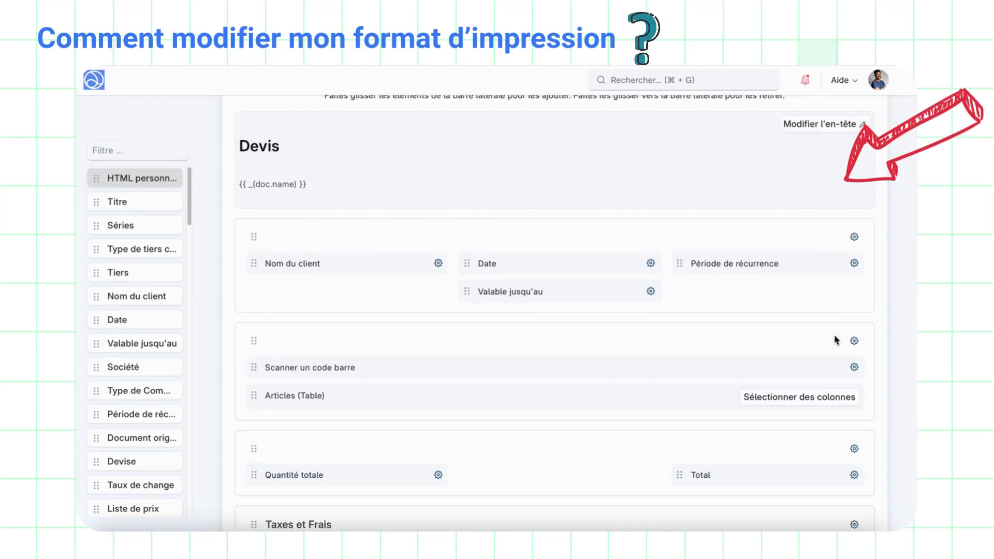
scroll(834, 338, up, 3)
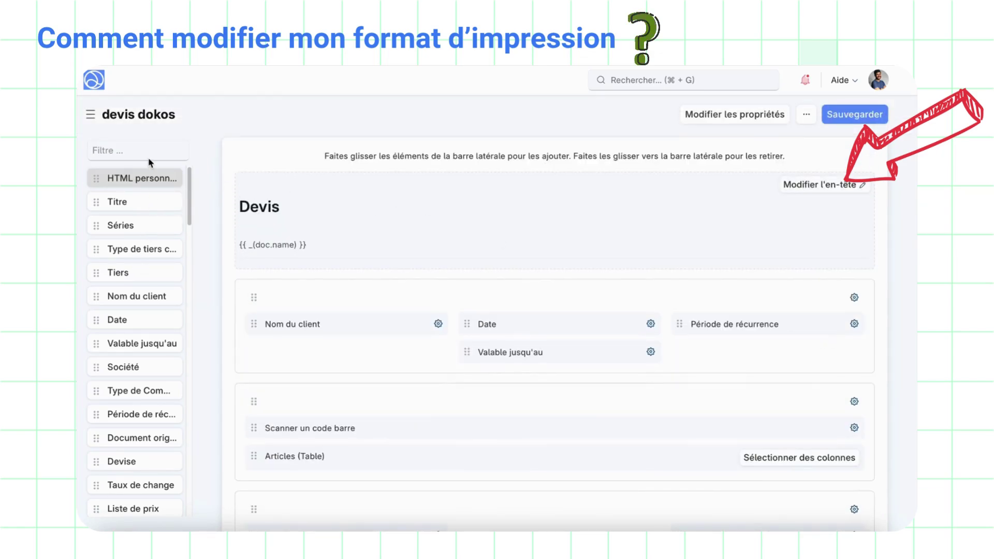
scroll(834, 334, down, 3)
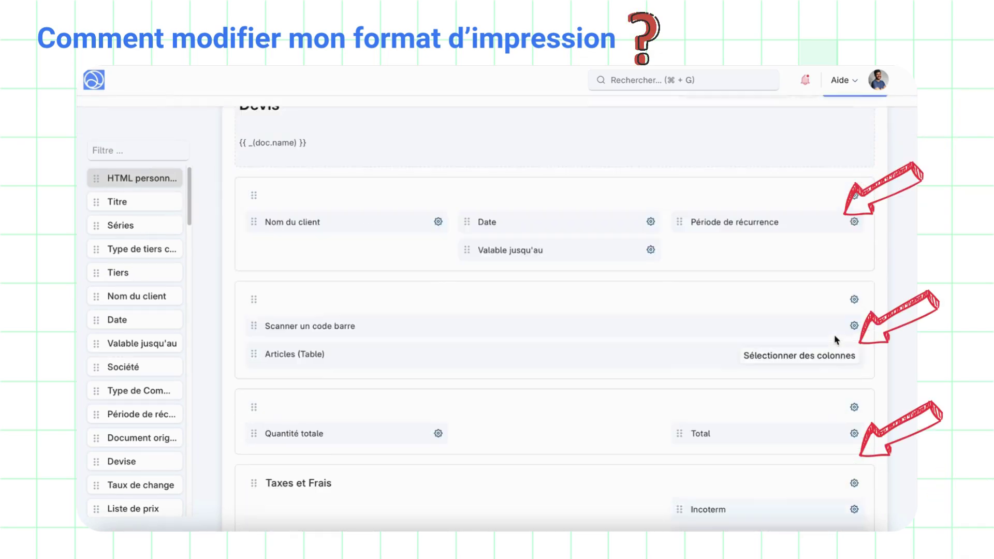
scroll(834, 335, up, 3)
- Filter the fields by "adresse", add Adresse du client below Nom du client, and remove Période de récurrence from the first section
click(149, 156)
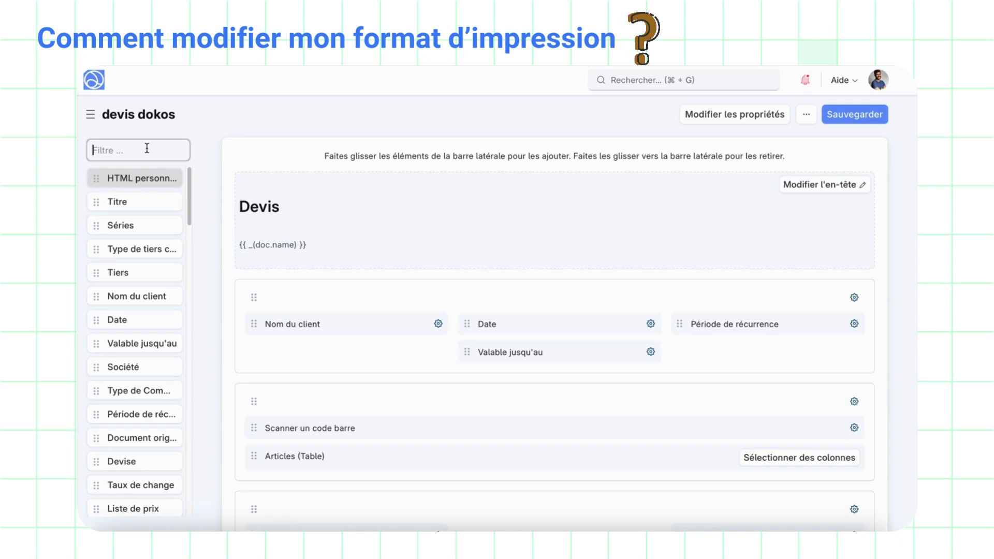
text(adresse)
drag(140, 178, 295, 352)
drag(725, 336, 155, 344)
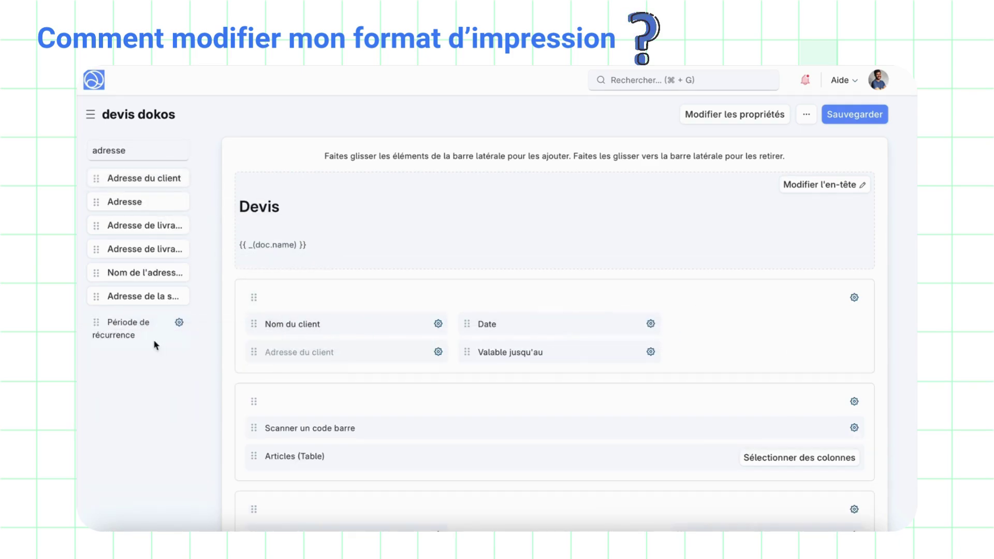
- Set the section containing Nom du client and Date to 2 columns and update it
click(854, 298)
click(639, 160)
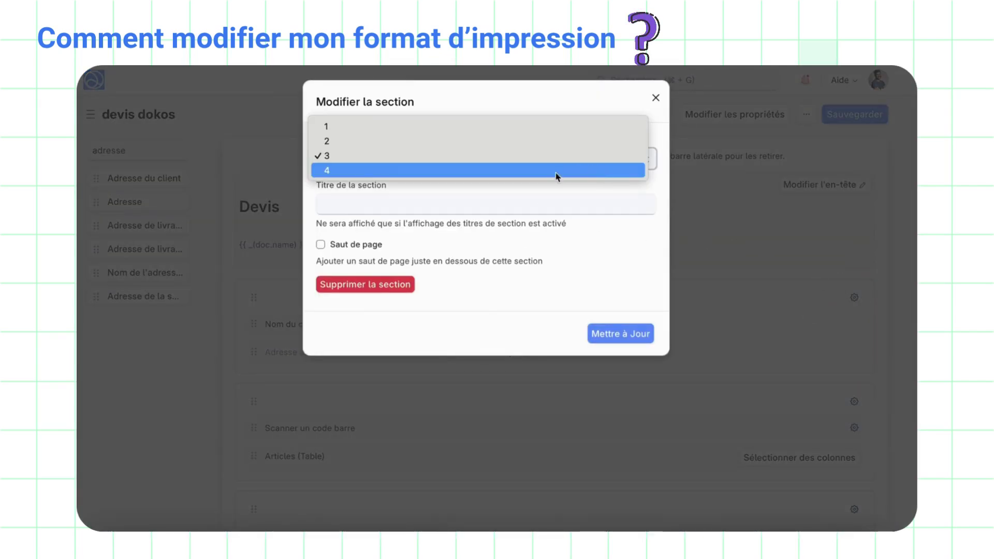
click(518, 138)
click(627, 335)
- Clear the "adresse" field filter and look over the custom HTML element and the lower sections of the layout
scroll(786, 395, down, 3)
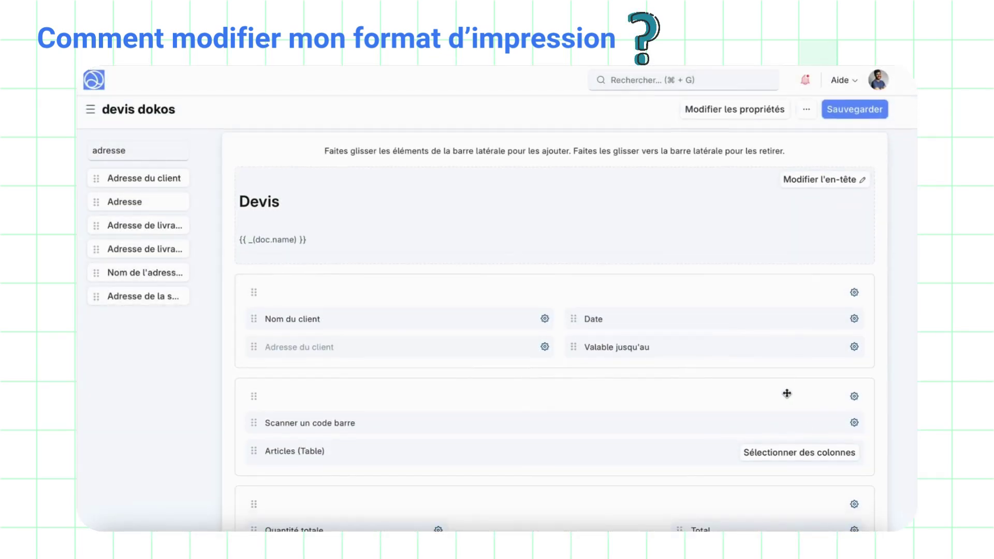
scroll(248, 257, down, 2)
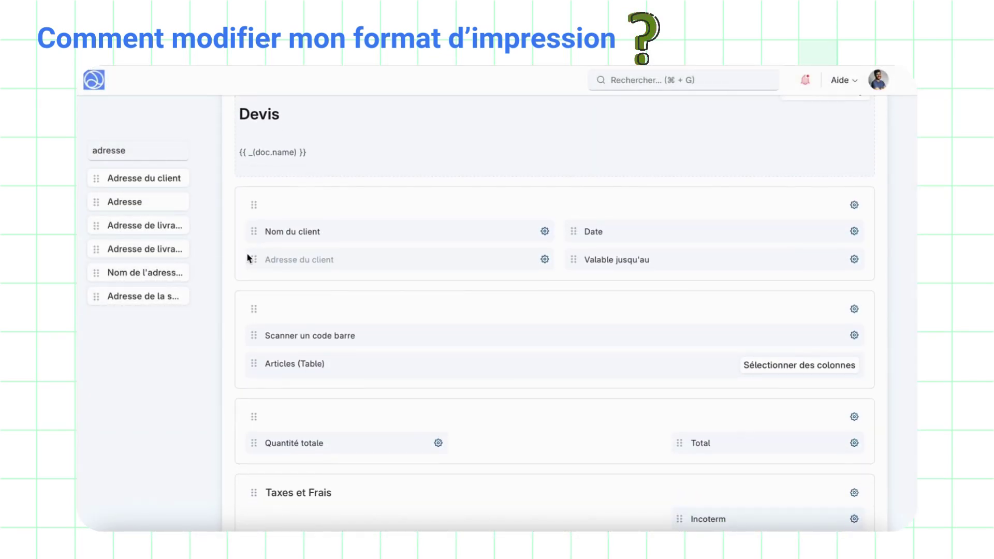
double_click(144, 151)
key(BackSpace)
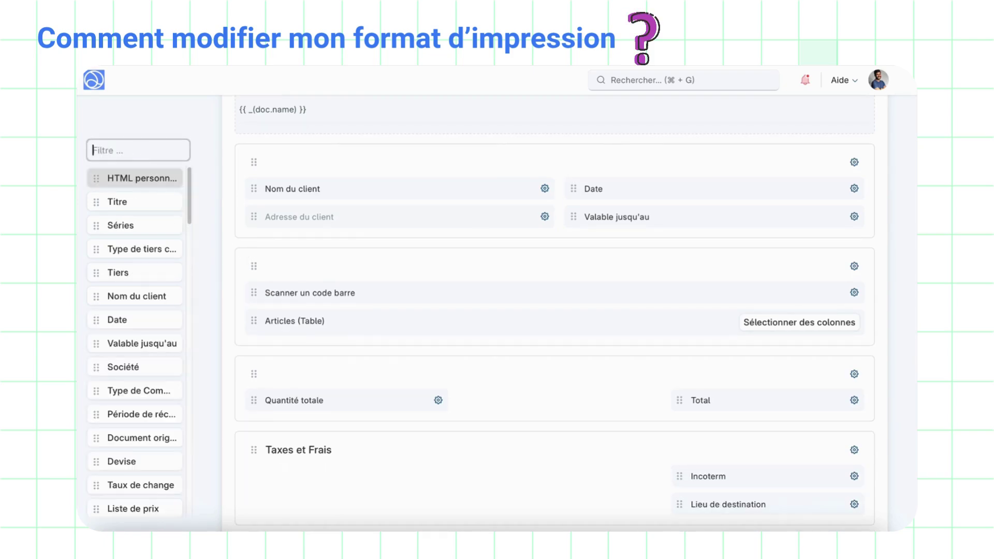
click(130, 177)
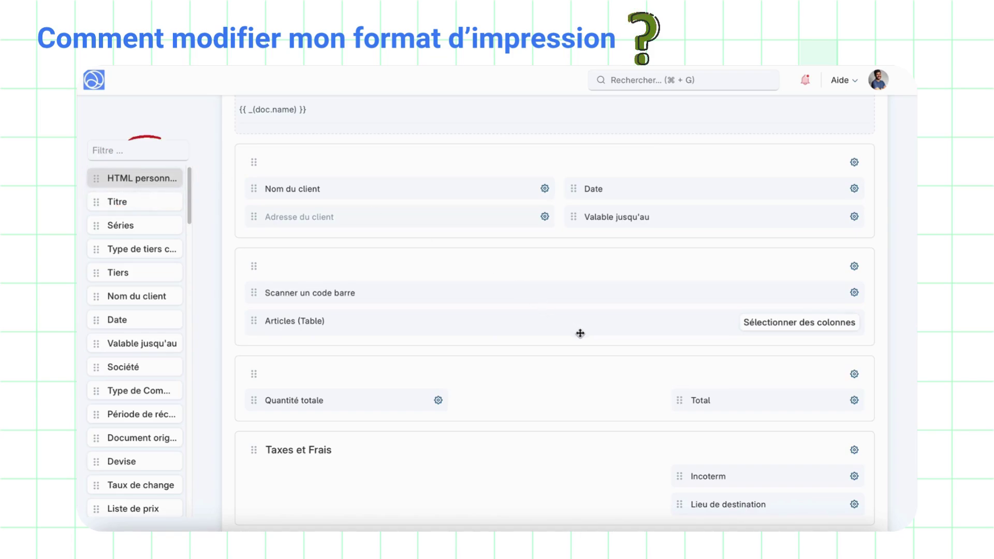
scroll(580, 331, down, 3)
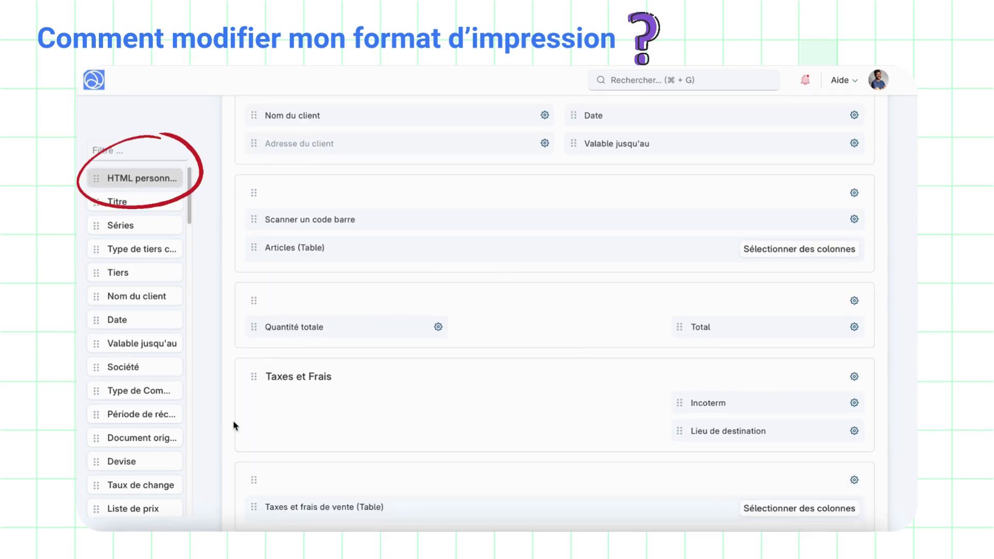
scroll(232, 418, down, 1)
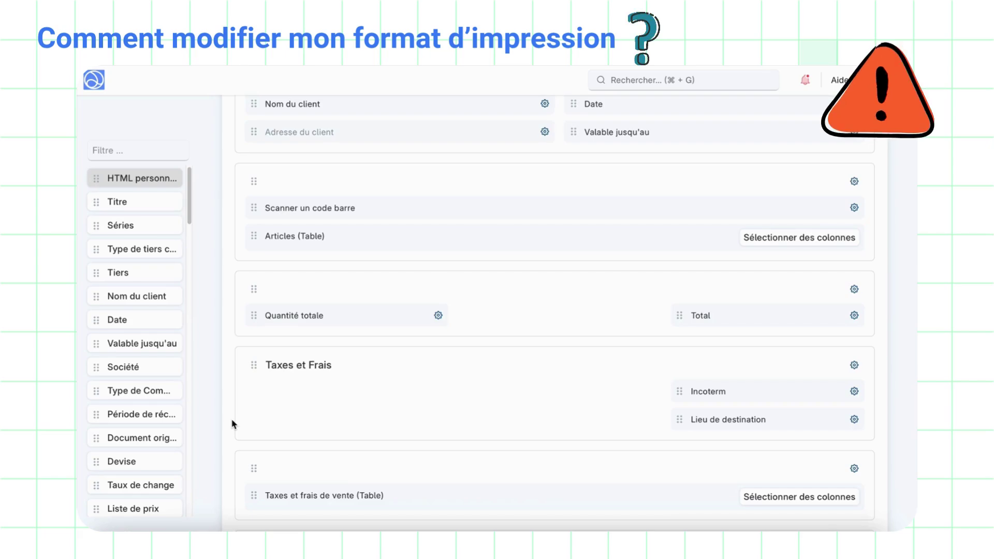
scroll(232, 418, down, 1)
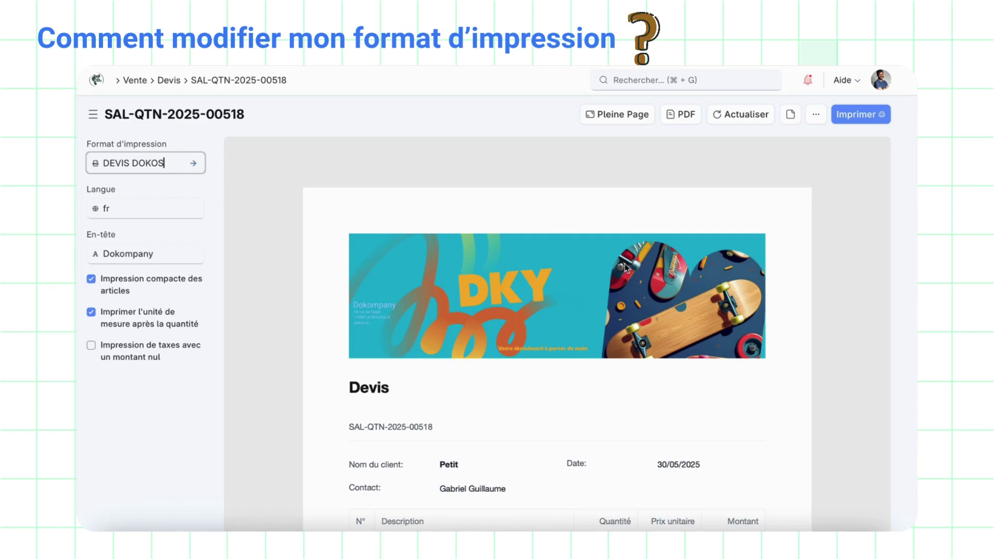
- Review the quotation's print preview in the DEVIS DOKOS format from header to footer
scroll(626, 267, down, 7)
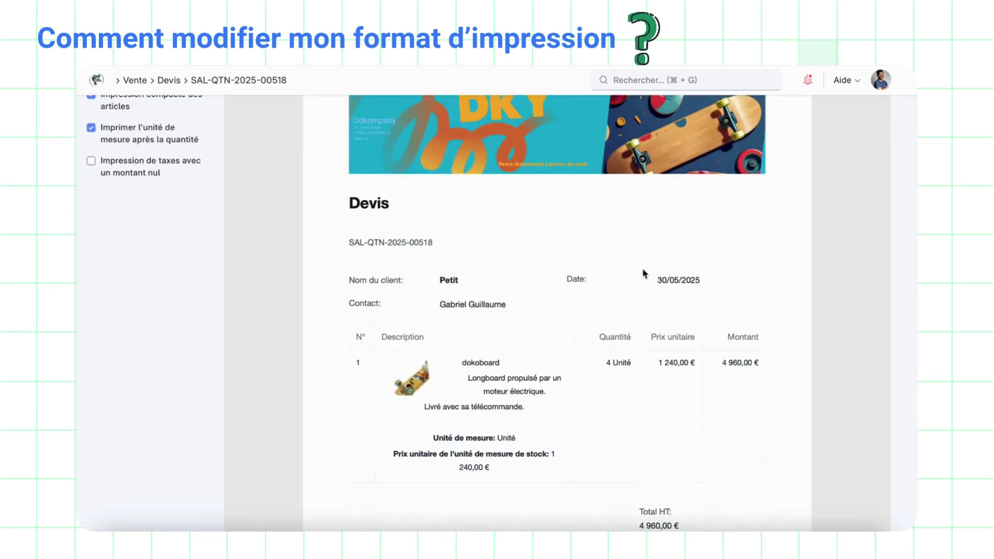
scroll(644, 273, down, 2)
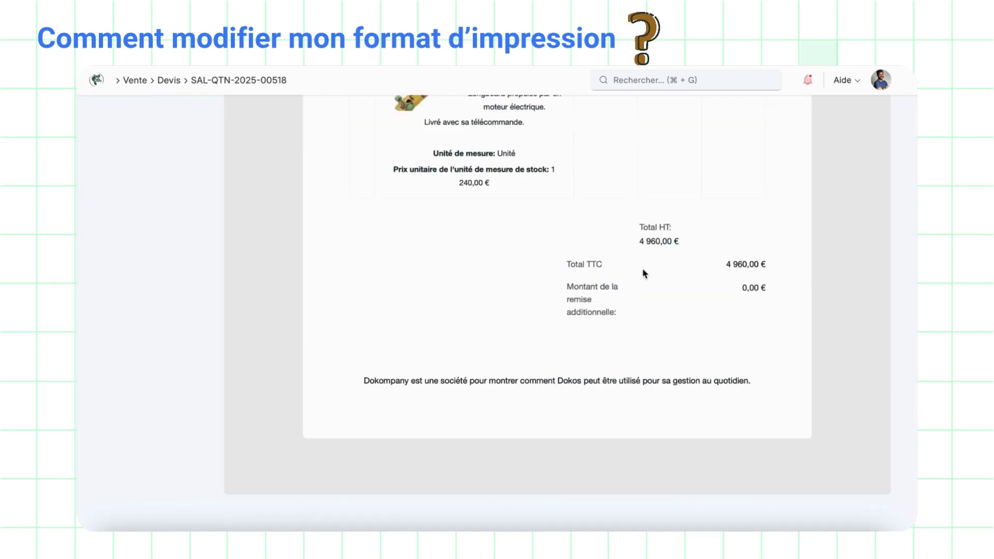
scroll(645, 274, up, 5)
scroll(645, 274, up, 5)
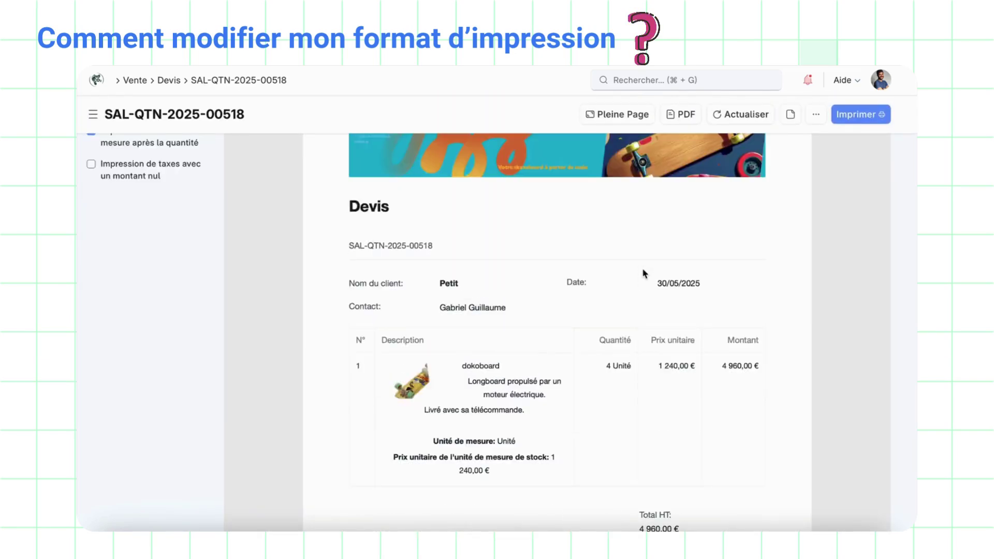
- Turn off compact item printing to check the full item table, and turn it back on
click(99, 220)
scroll(99, 220, down, 3)
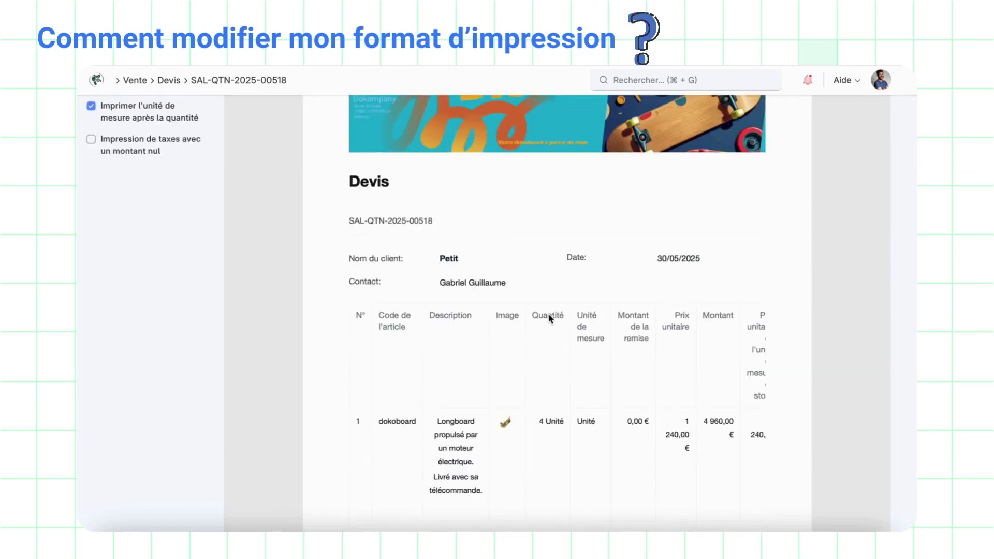
scroll(99, 220, up, 5)
click(107, 280)
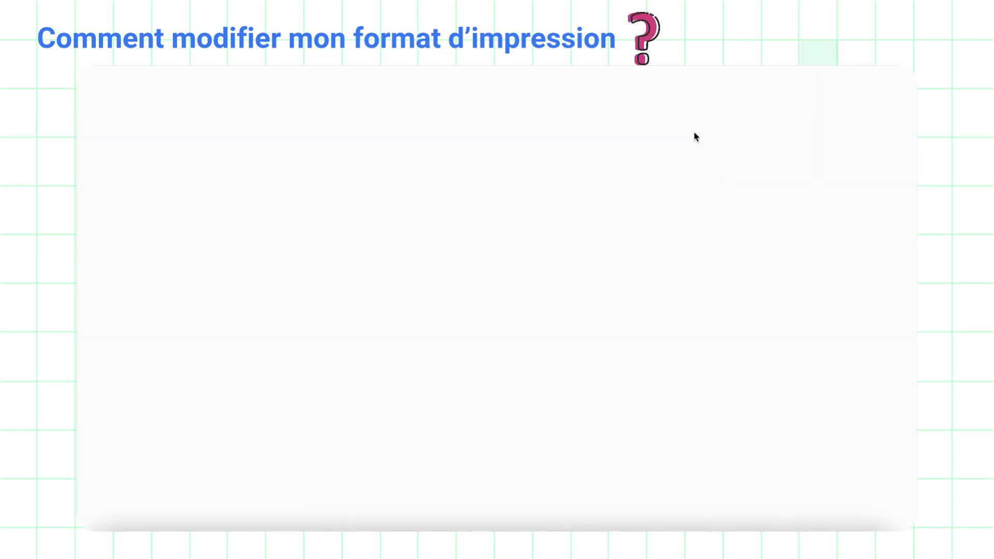
- Review the PDF version of the quotation, from the letterhead banner down to the totals and footer
scroll(745, 318, down, 9)
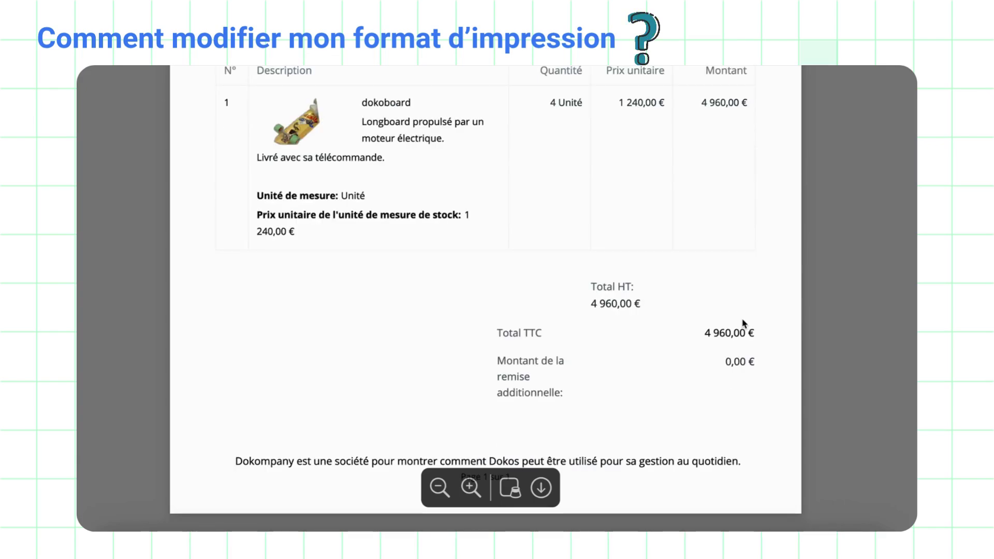
scroll(745, 323, up, 4)
scroll(744, 323, up, 5)
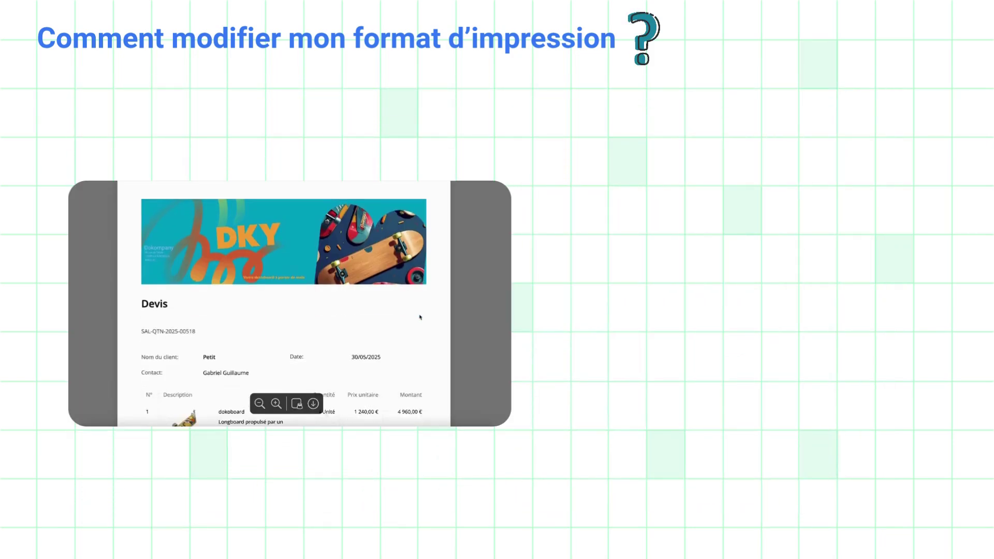
scroll(420, 317, down, 5)
scroll(283, 237, up, 5)
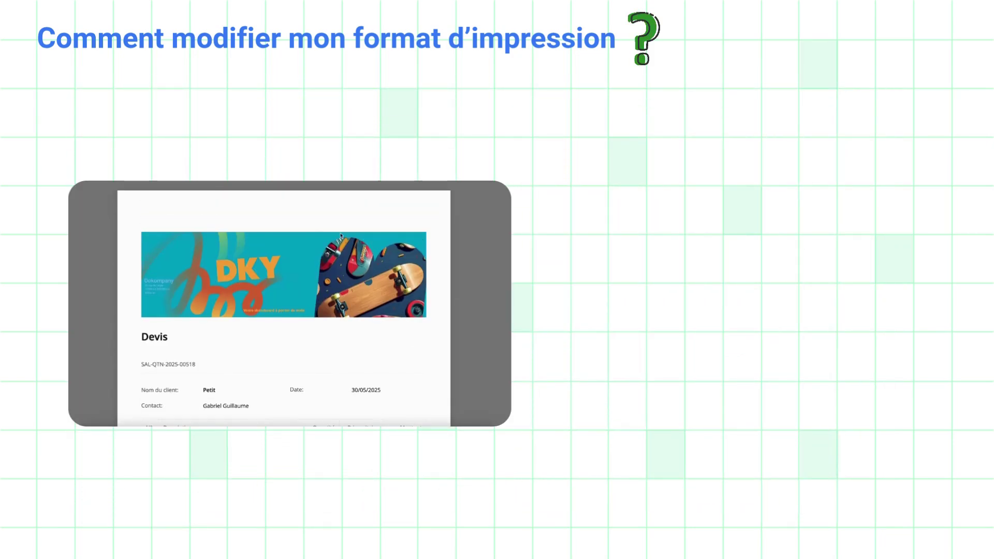